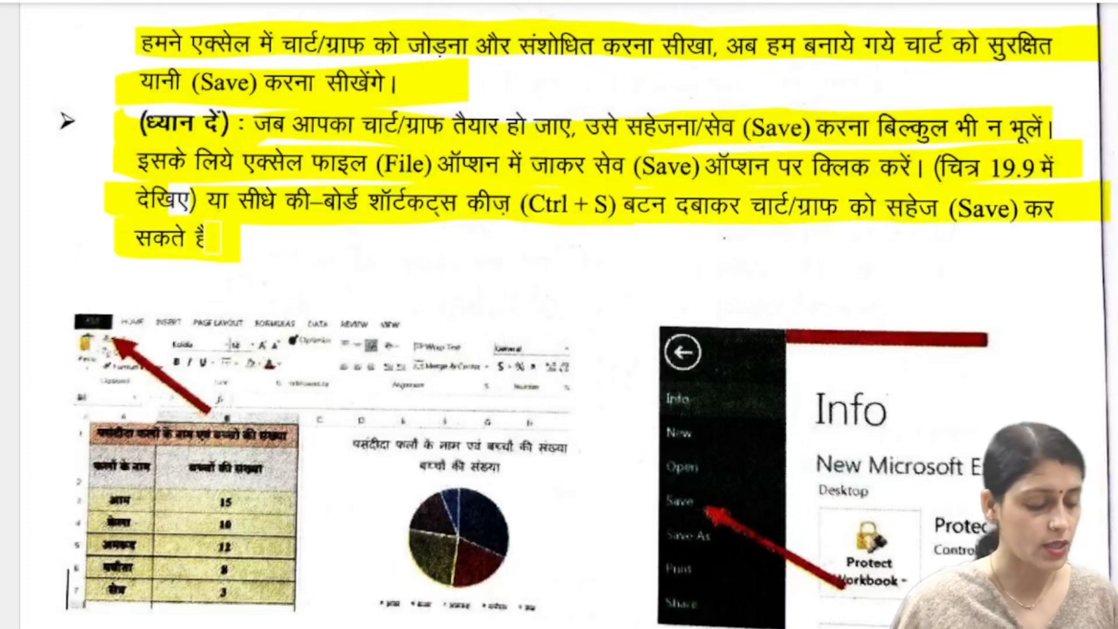
Read the lesson document's instructions on saving a chart, figure 19.9 and the summary section that follows.
scroll(209, 256, down, 3)
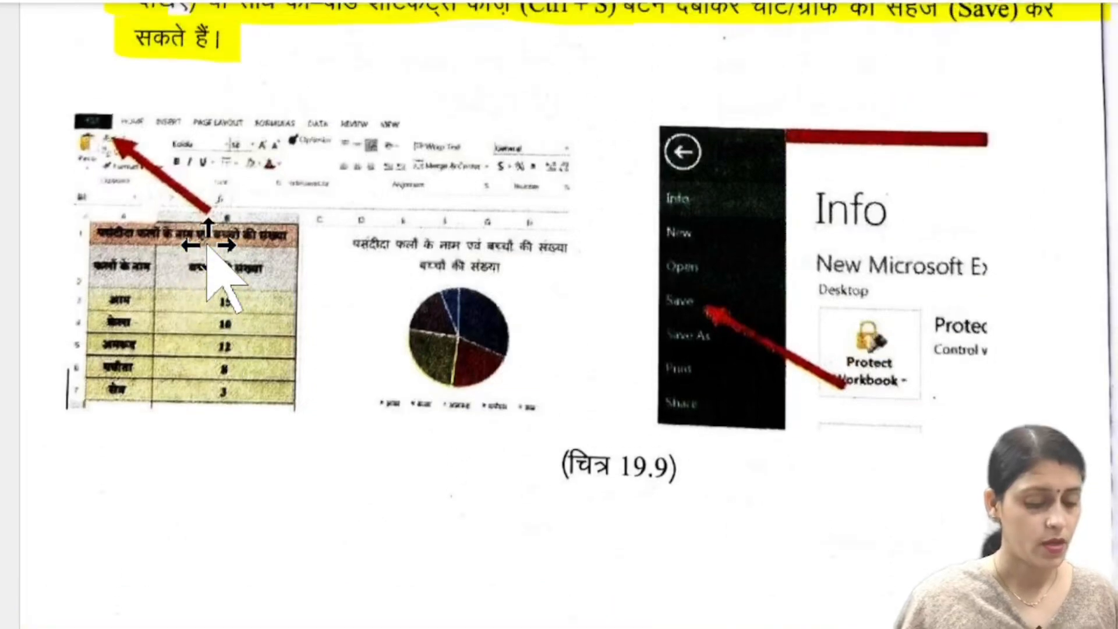
drag(66, 118, 89, 129)
drag(652, 286, 722, 302)
scroll(751, 288, down, 12)
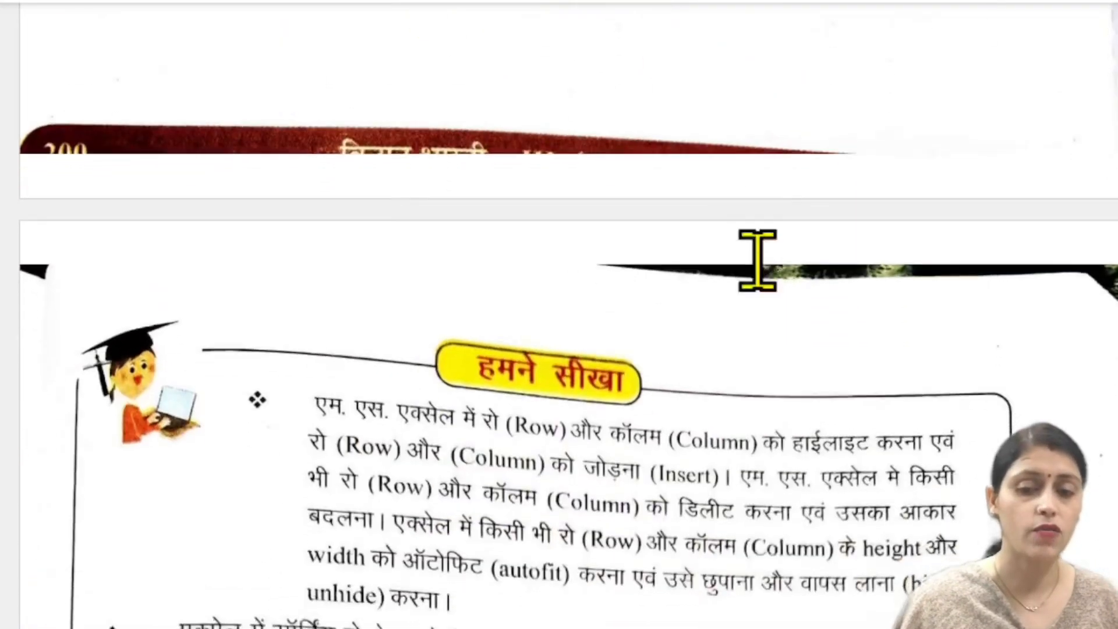
scroll(759, 262, down, 3)
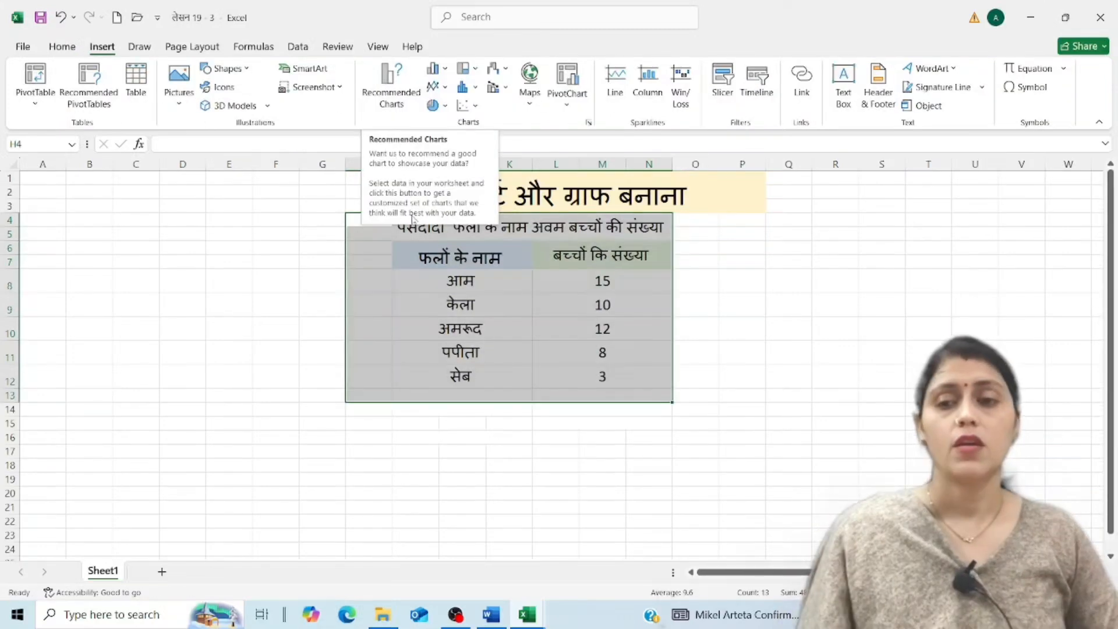
Insert a 2-D clustered column chart from range H4:N13 and place it to the right of the fruit table.
click(391, 82)
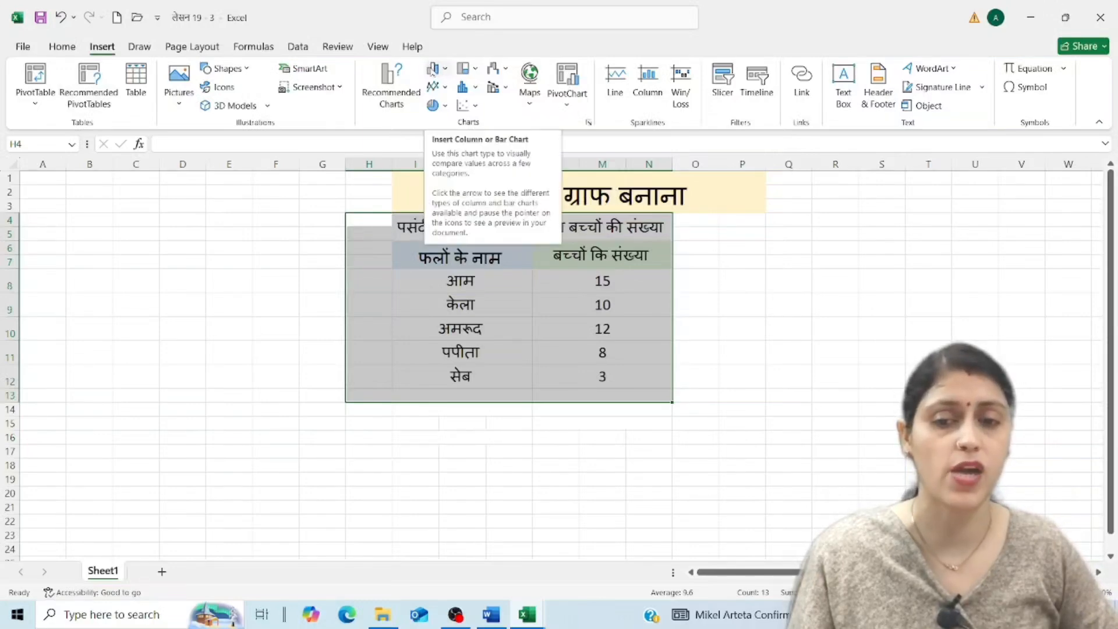
click(443, 69)
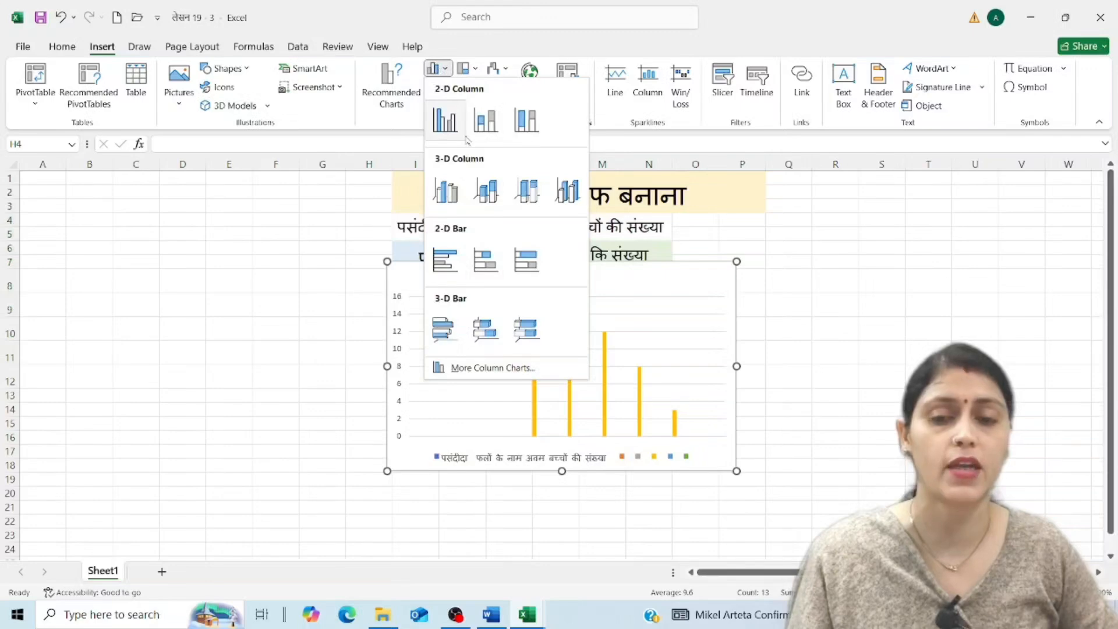
click(450, 123)
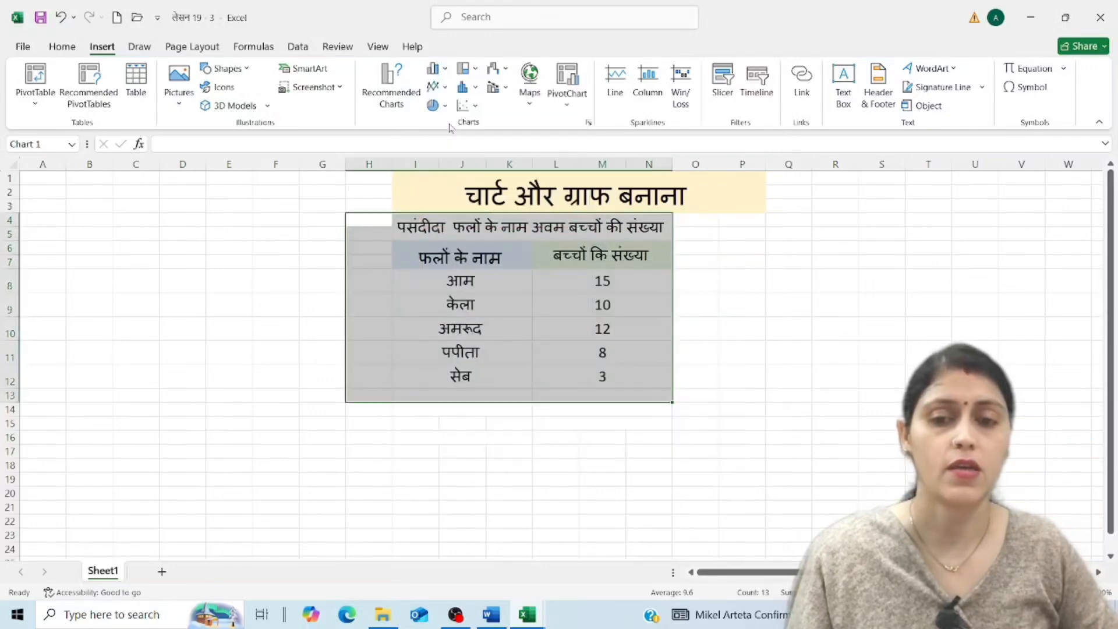
mouse_move(559, 290)
mouse_down()
mouse_move(776, 294)
mouse_move(879, 236)
mouse_move(275, 239)
mouse_move(135, 219)
mouse_move(204, 364)
mouse_move(627, 312)
mouse_move(861, 237)
mouse_up()
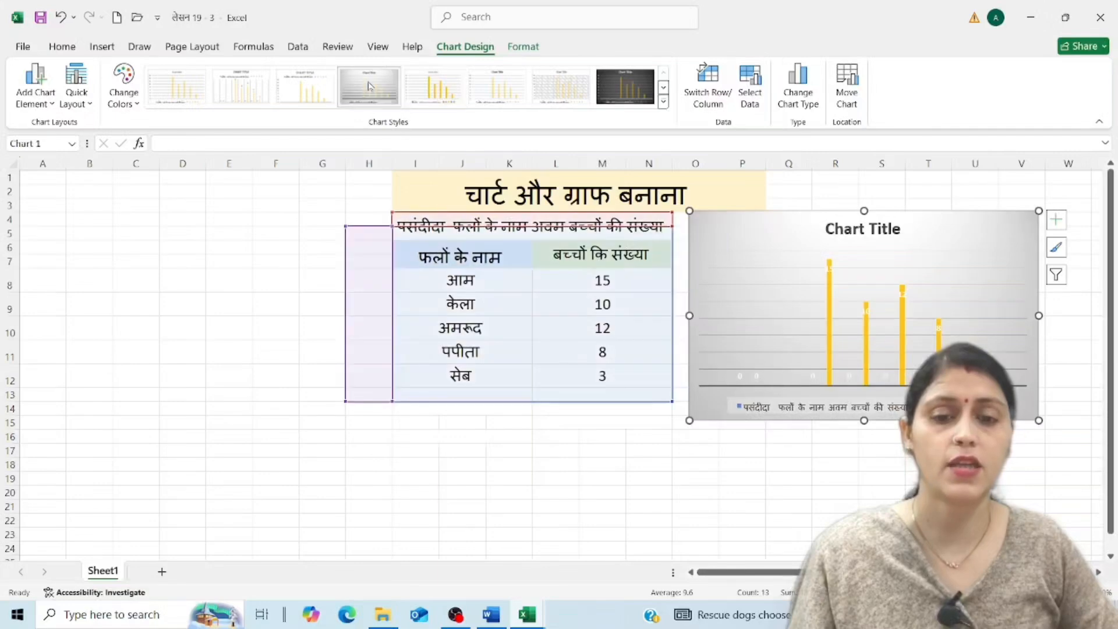
Try the light hatched style on the column chart, and apply the dark style with outlined yellow columns instead.
click(561, 86)
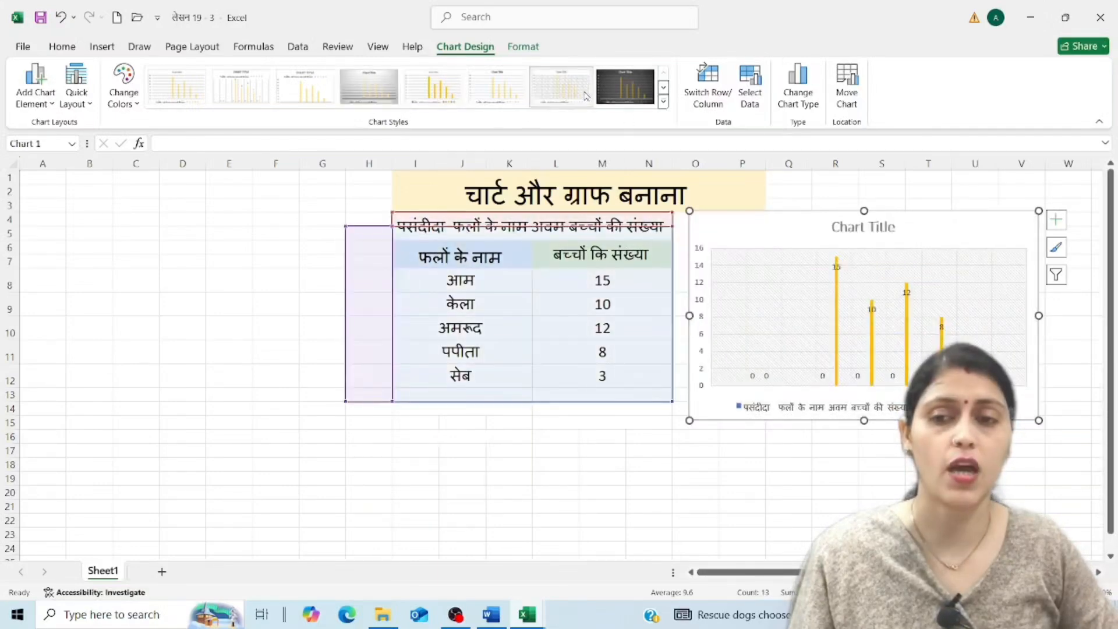
click(664, 88)
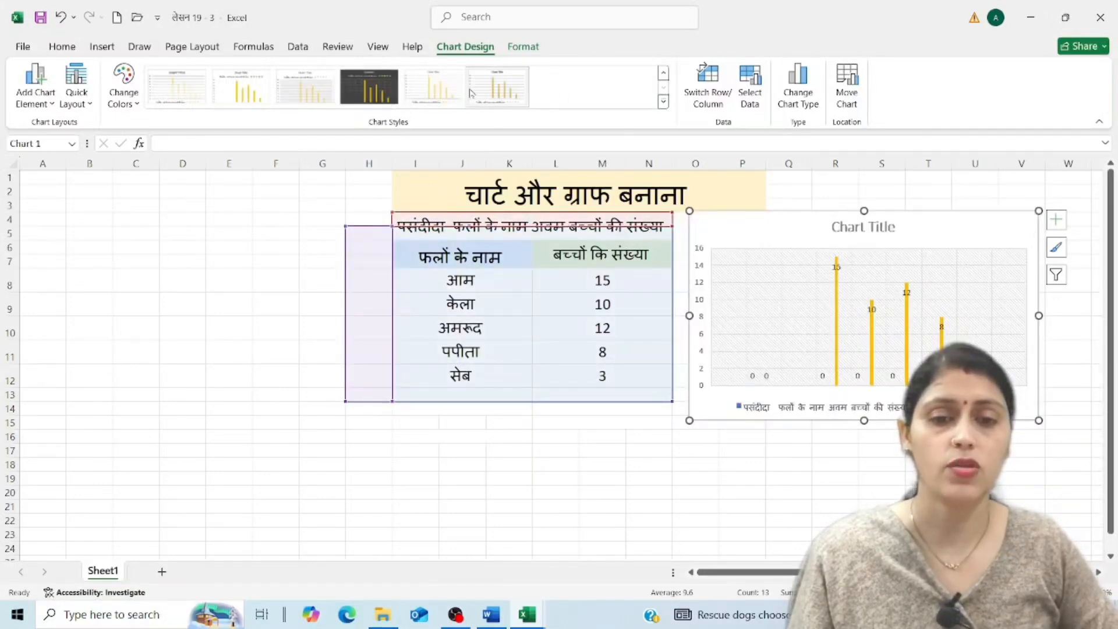
click(396, 92)
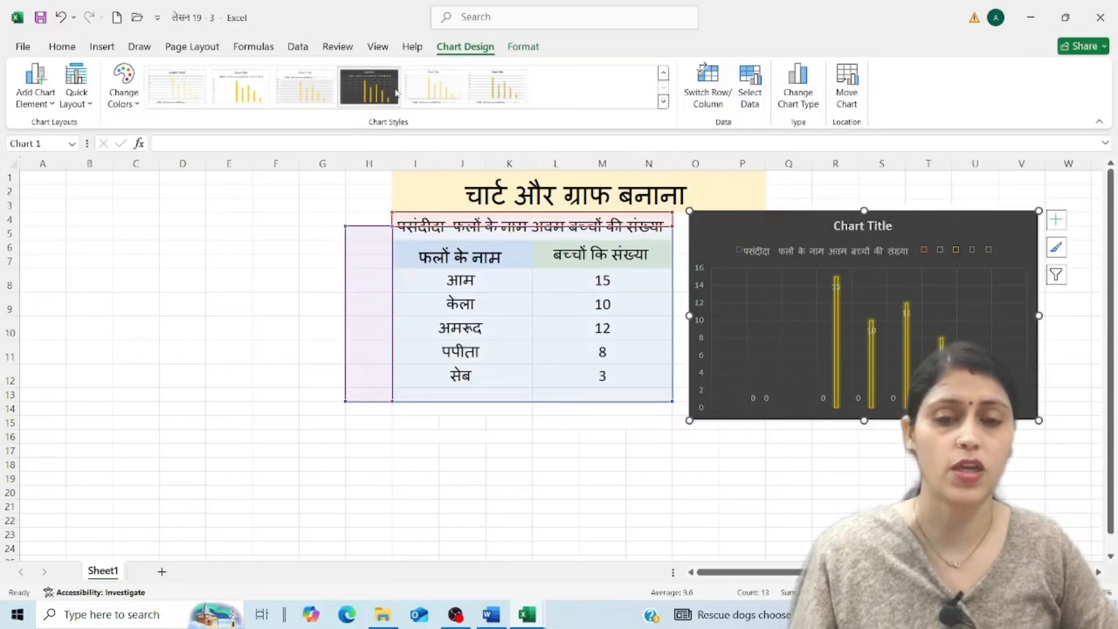
click(182, 261)
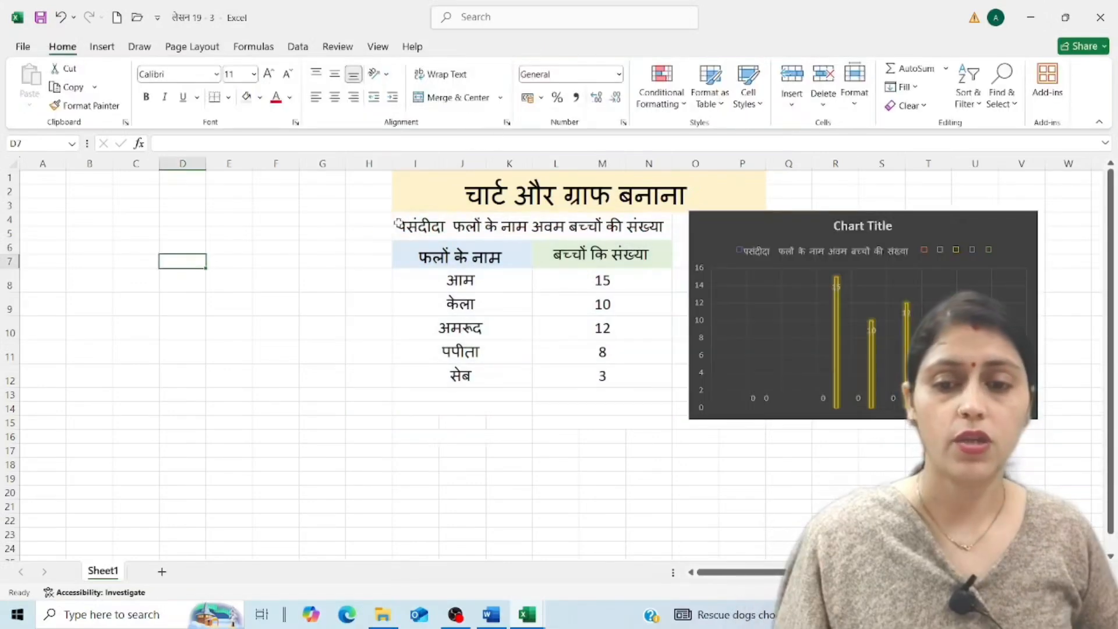
Insert a doughnut chart from the whole fruit table in I4:N12, including its heading.
click(403, 220)
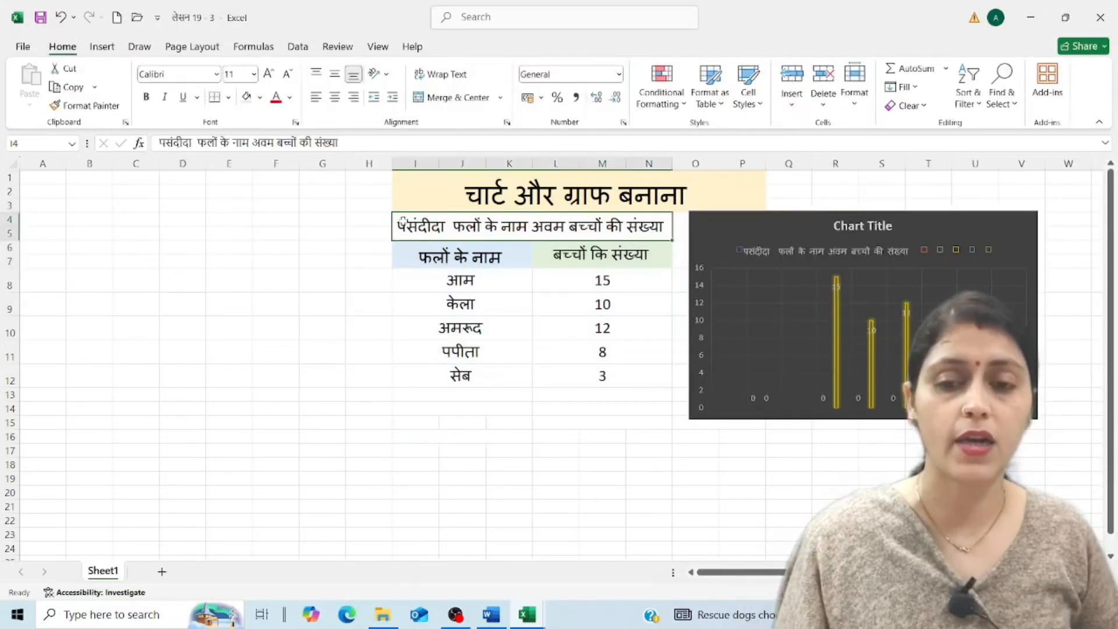
drag(406, 226, 454, 376)
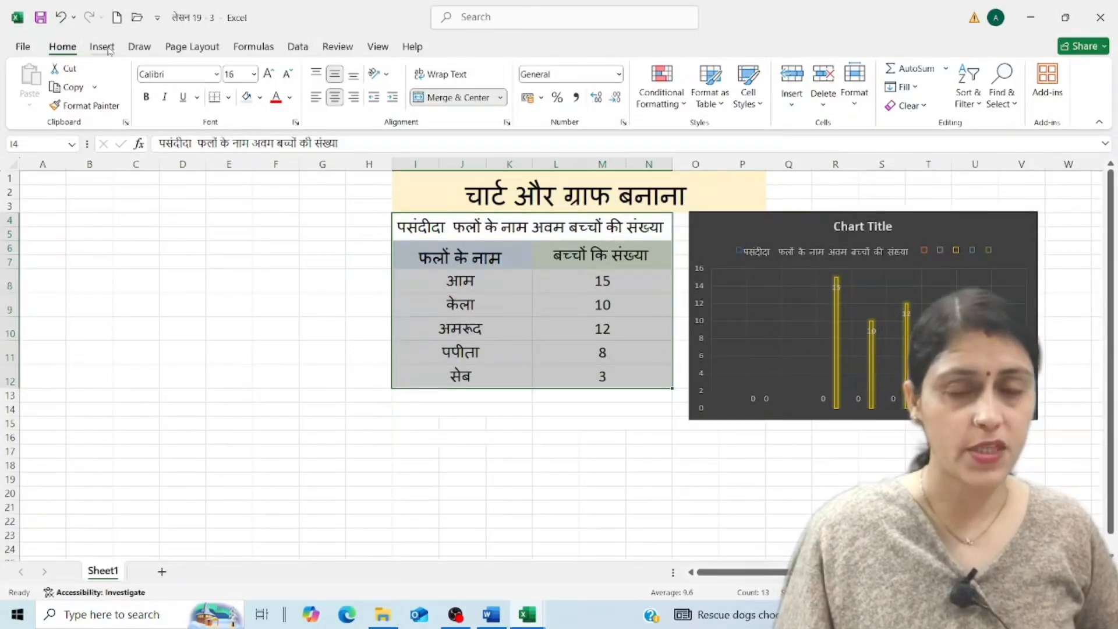
click(109, 50)
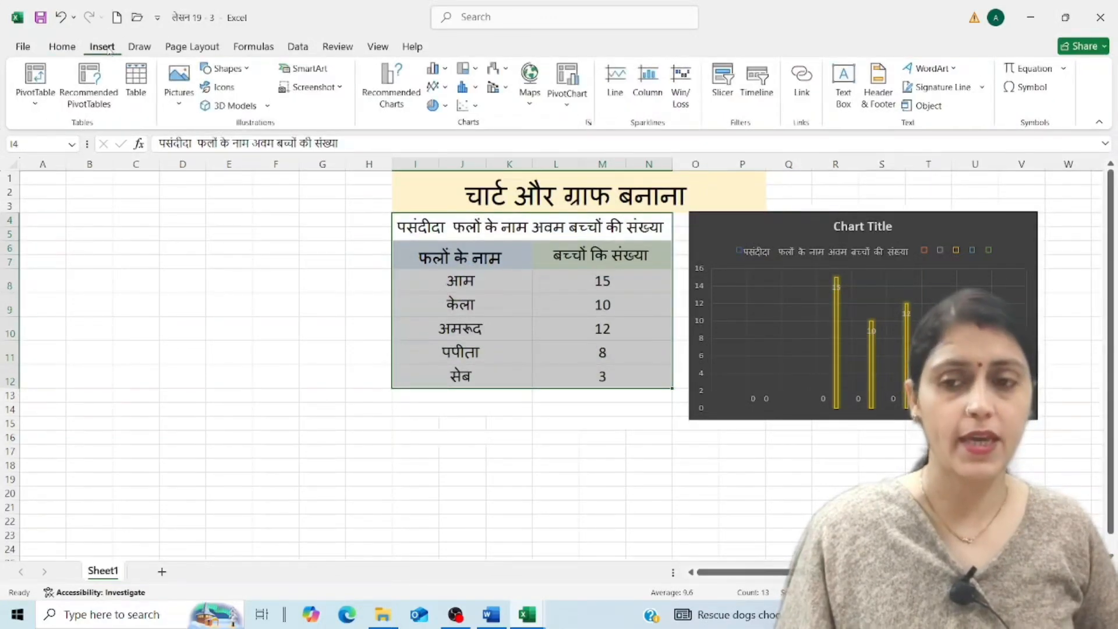
click(443, 108)
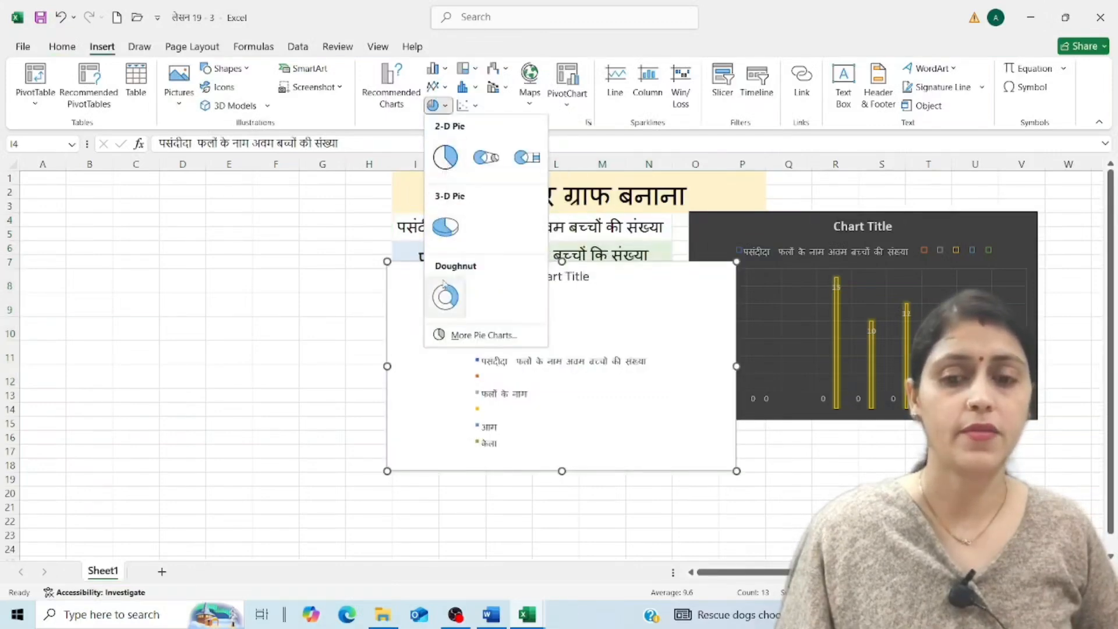
click(445, 295)
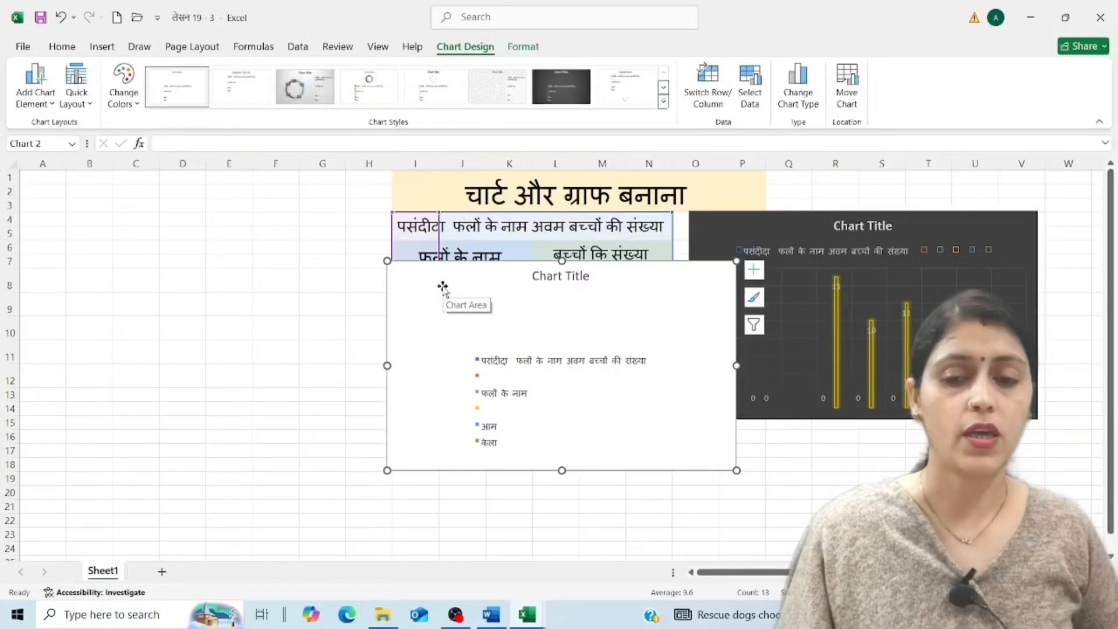
Apply the grey gradient style with percentage labels to the doughnut chart and place it to the left of the table.
click(305, 88)
drag(653, 286, 312, 236)
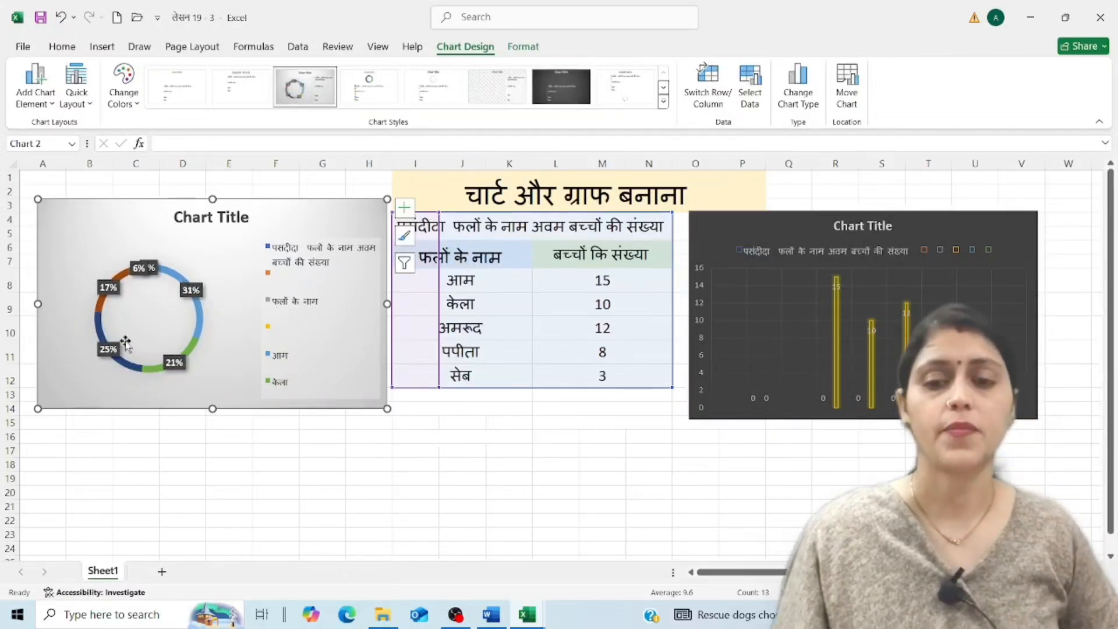
click(506, 448)
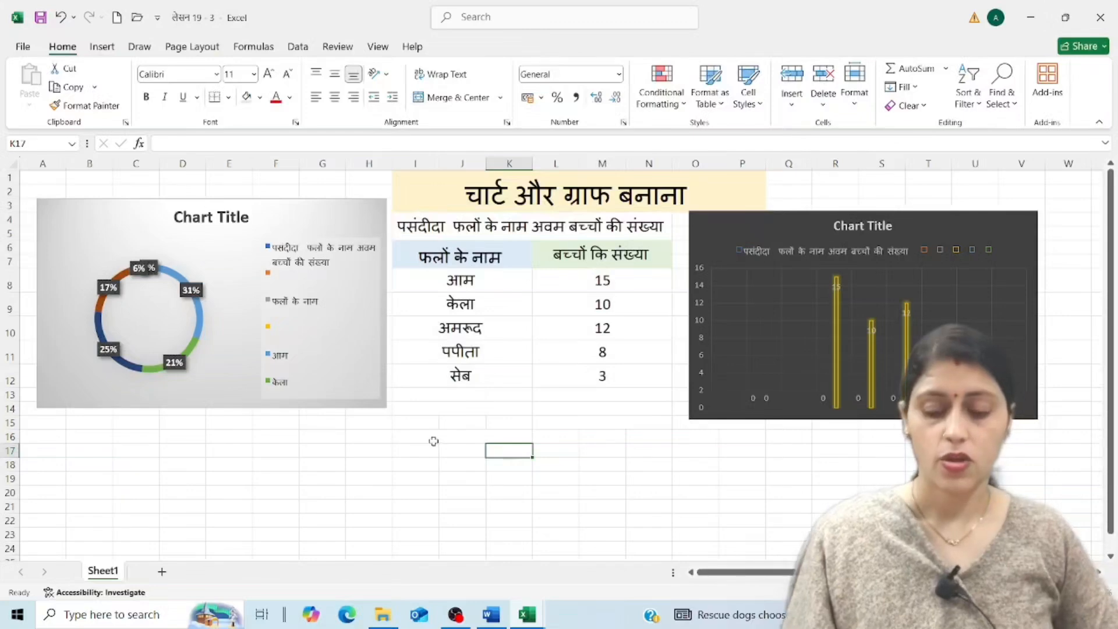
Recolor the doughnut chart with the colorful palette starting with orange, yellow and green, keeping the grey gradient chart style.
click(329, 225)
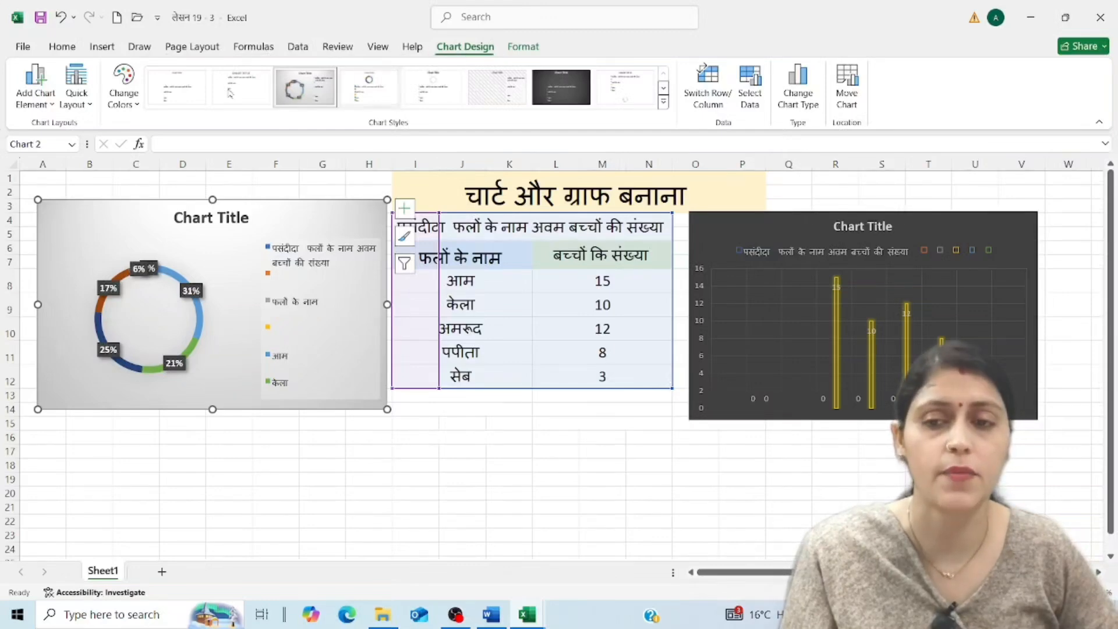
click(136, 108)
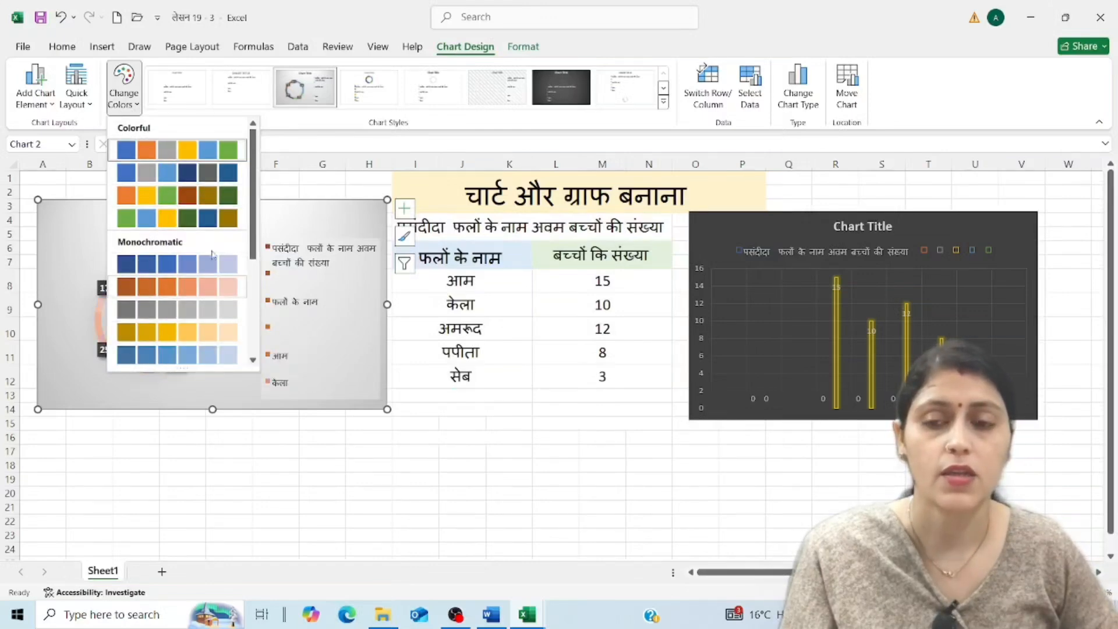
click(217, 196)
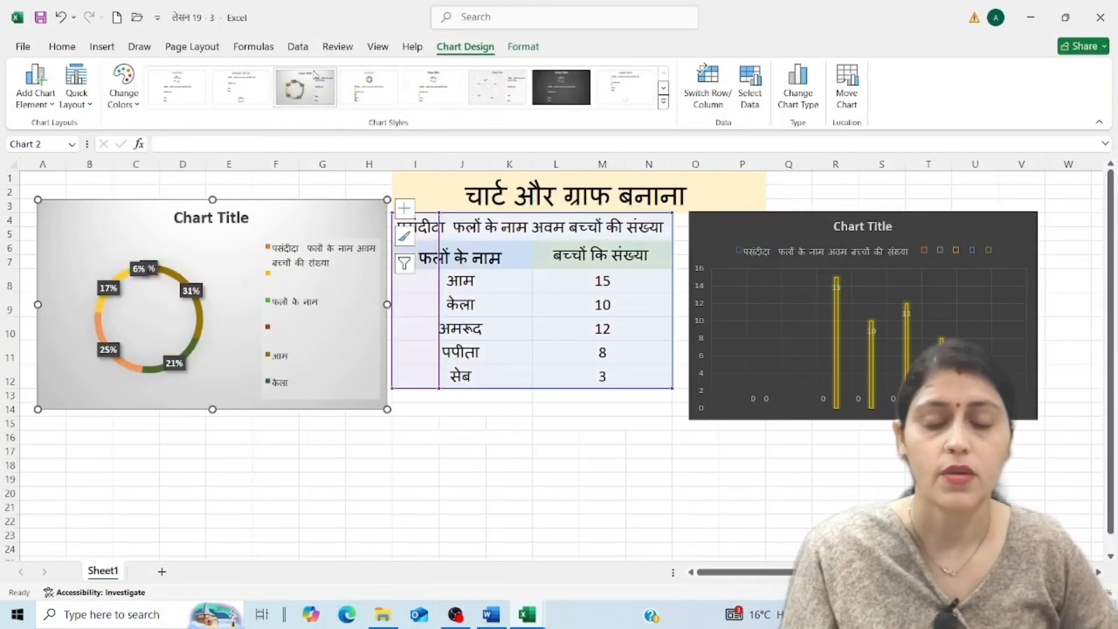
click(663, 88)
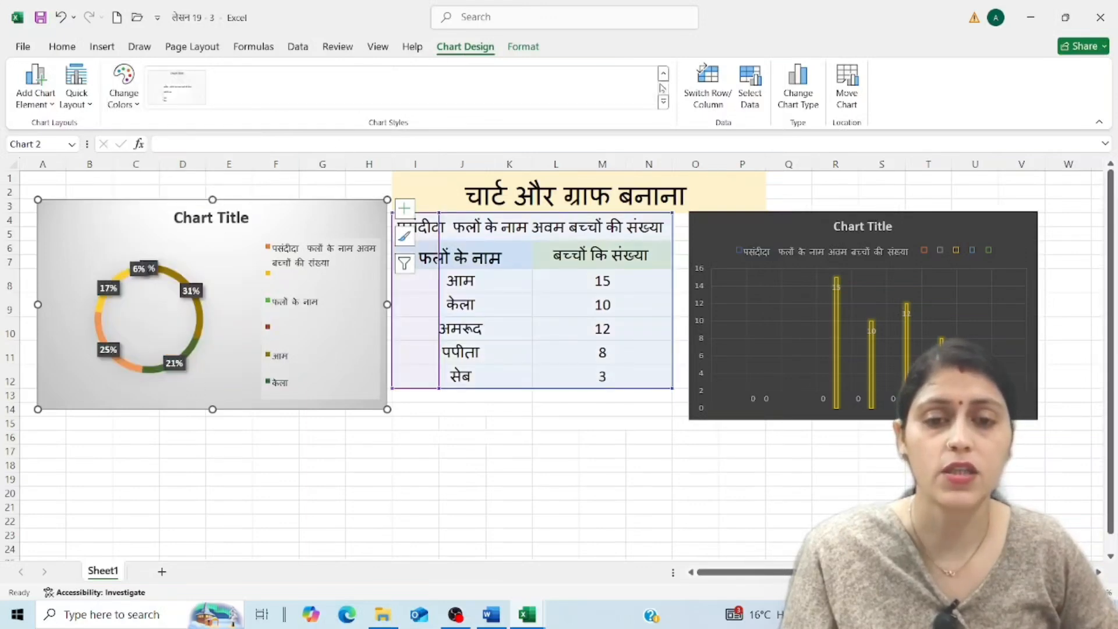
click(662, 76)
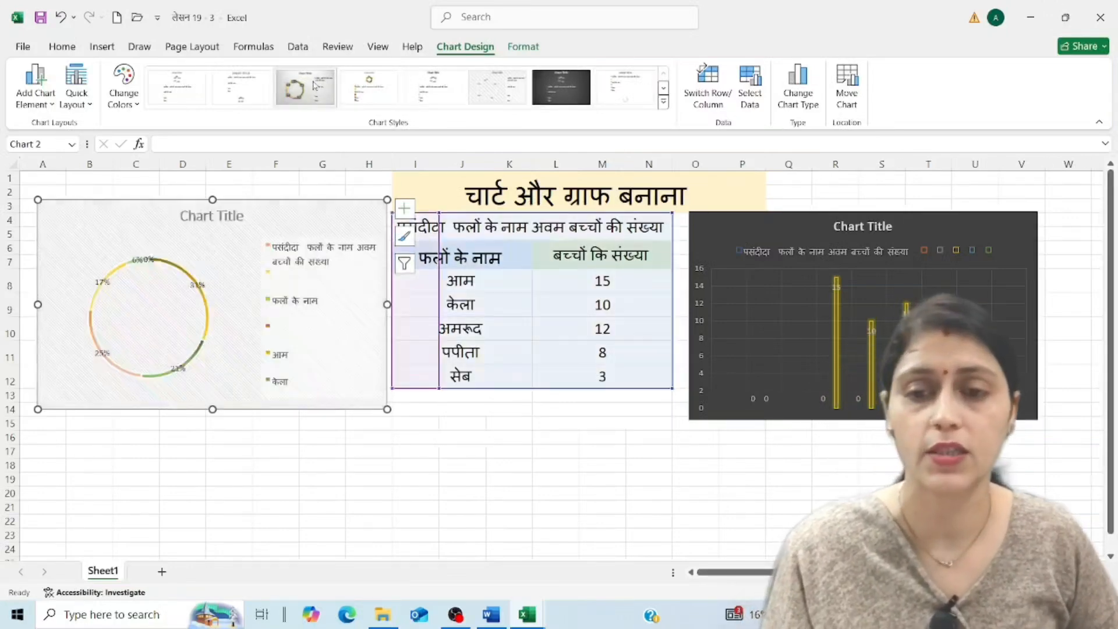
click(331, 97)
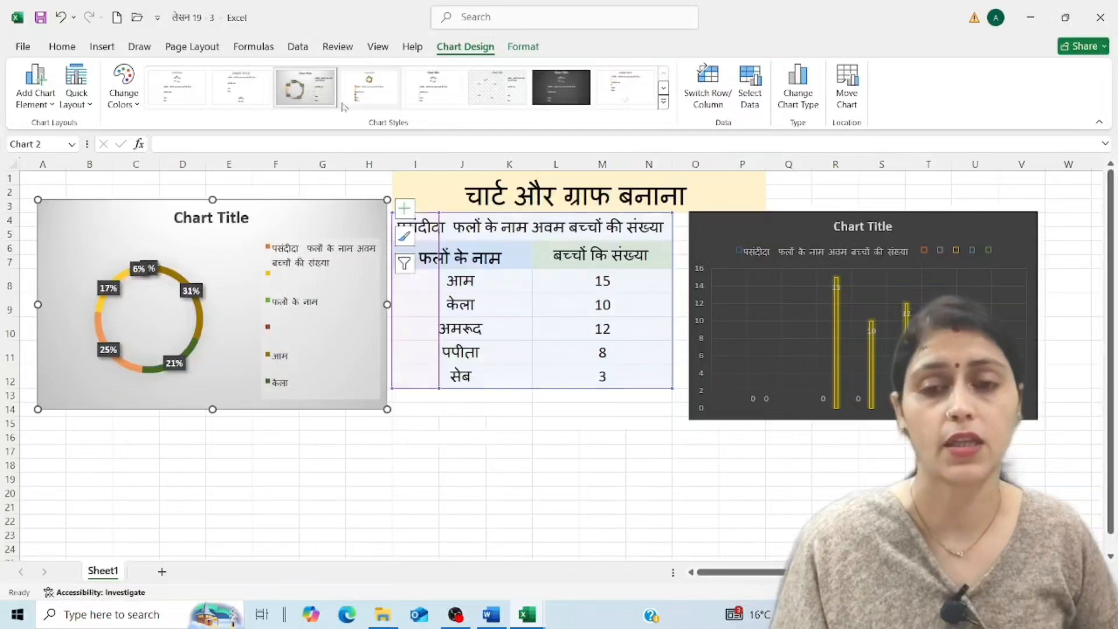
Apply the light chart style with a hatched plot background to the column chart, and save the workbook.
click(860, 283)
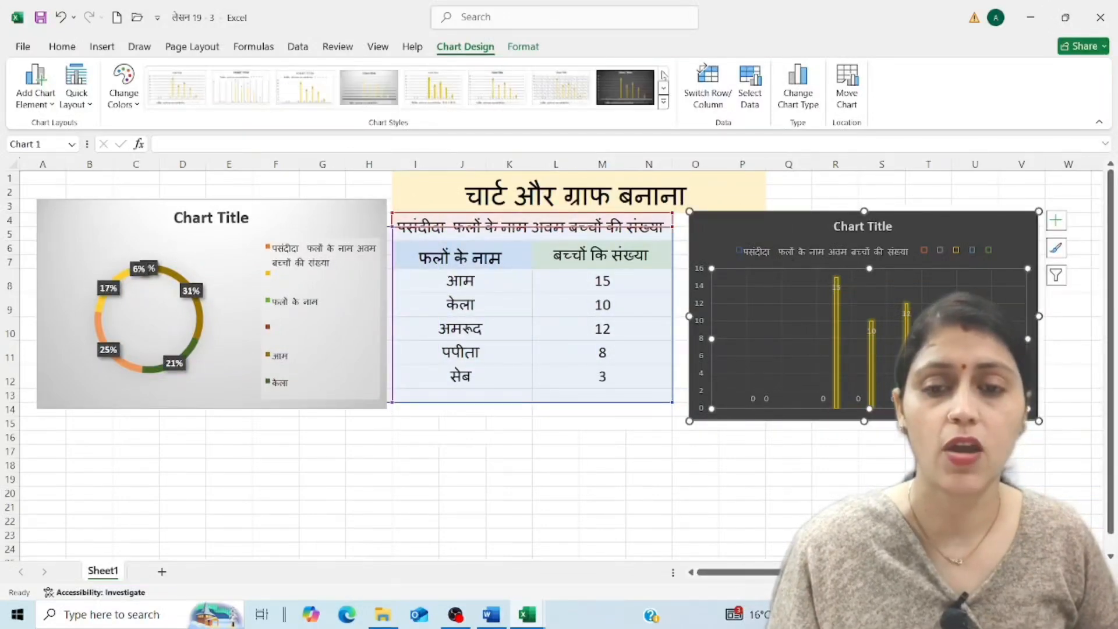
click(561, 87)
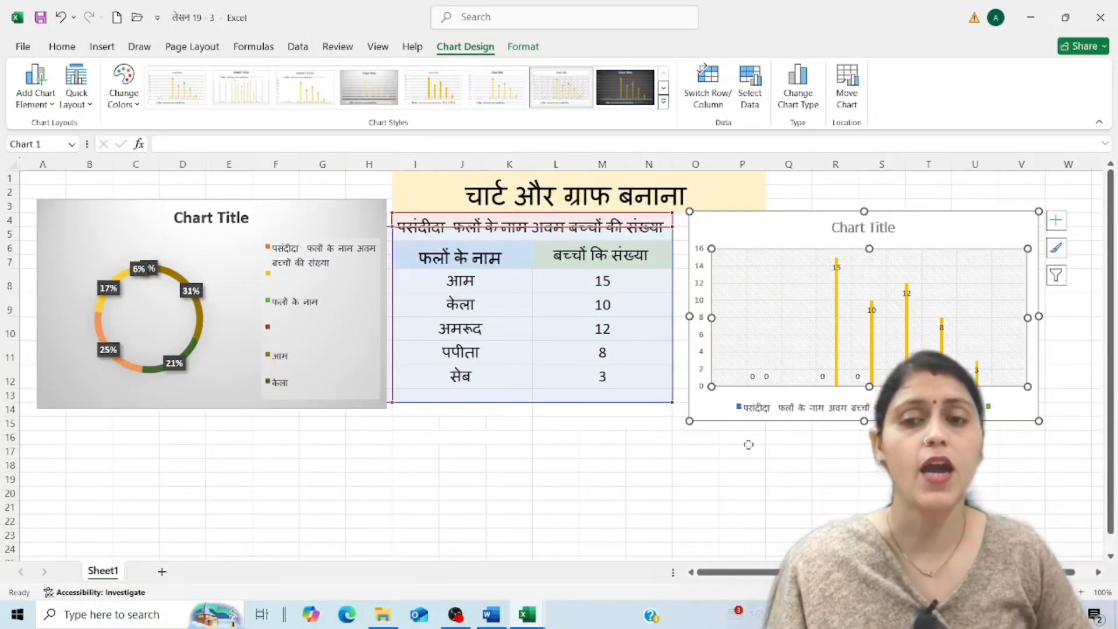
click(26, 48)
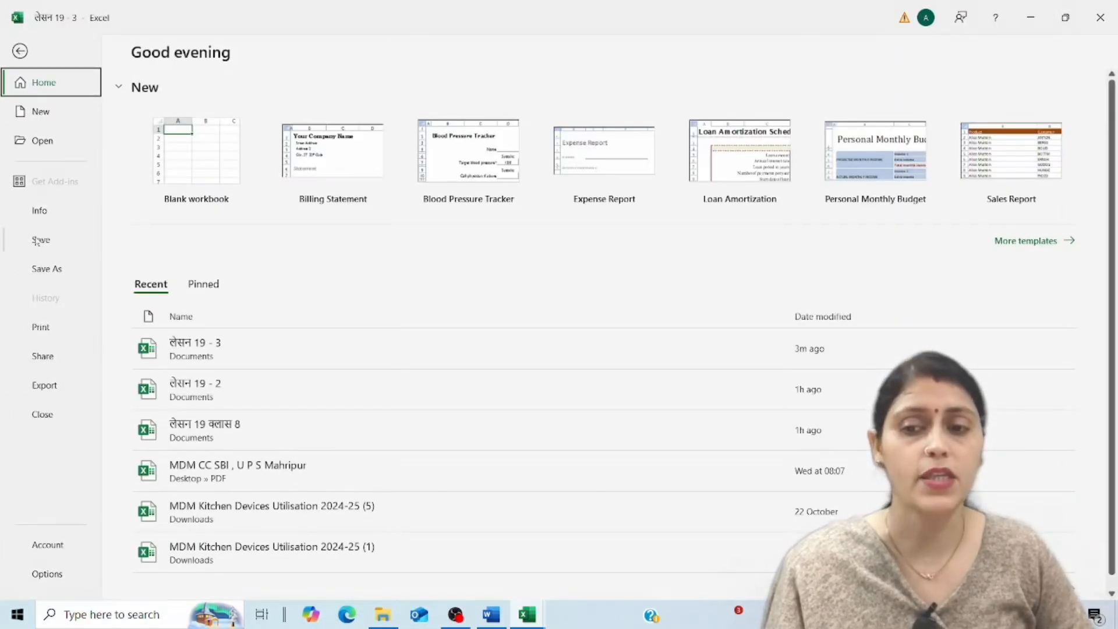
click(39, 240)
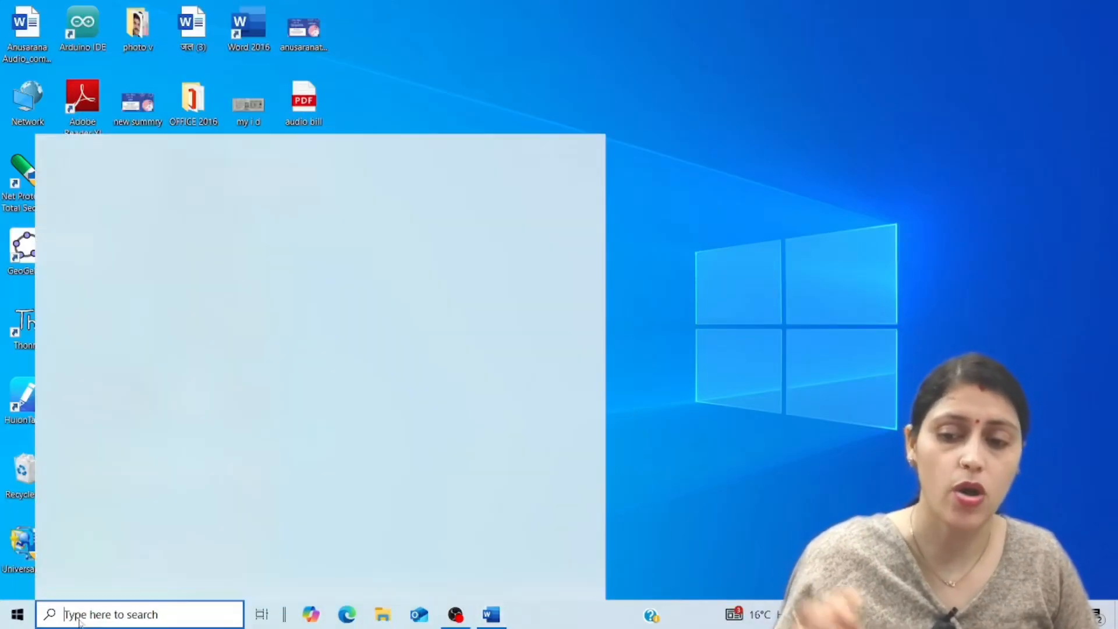
Relaunch Excel to check the saved charts in the recent workbook लेसन 19 - 3, and minimize its window.
click(73, 615)
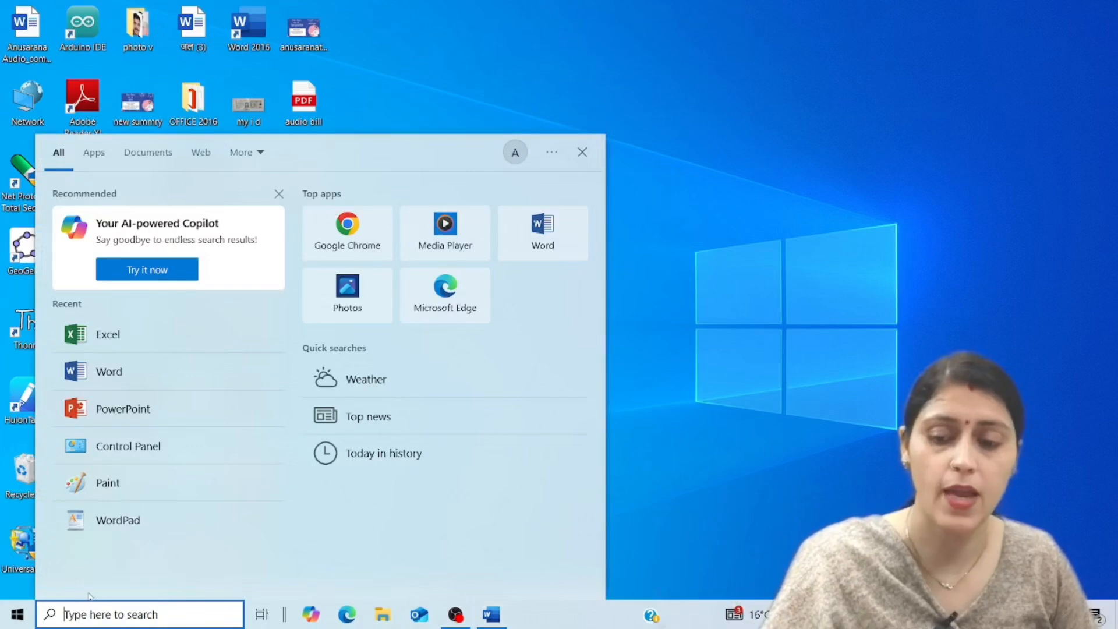
text(exc)
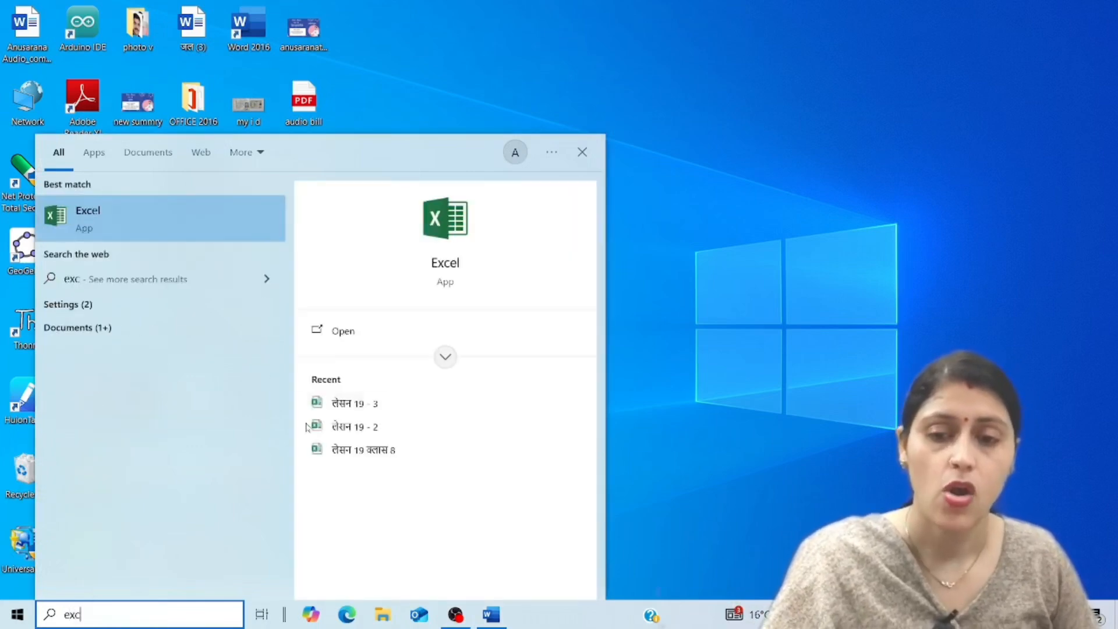
click(454, 237)
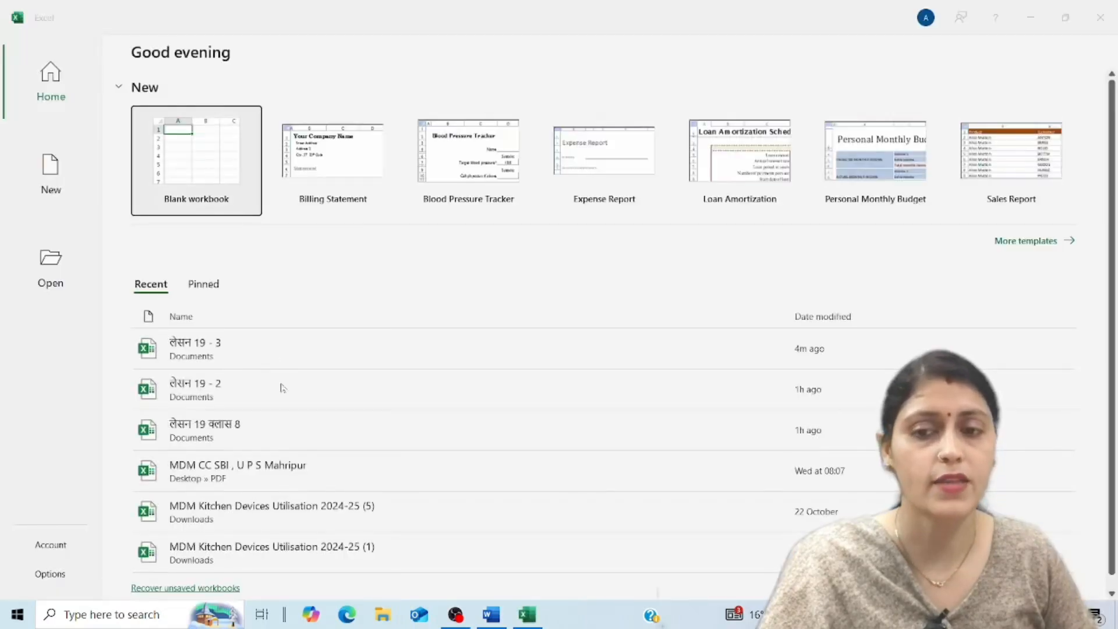
click(207, 348)
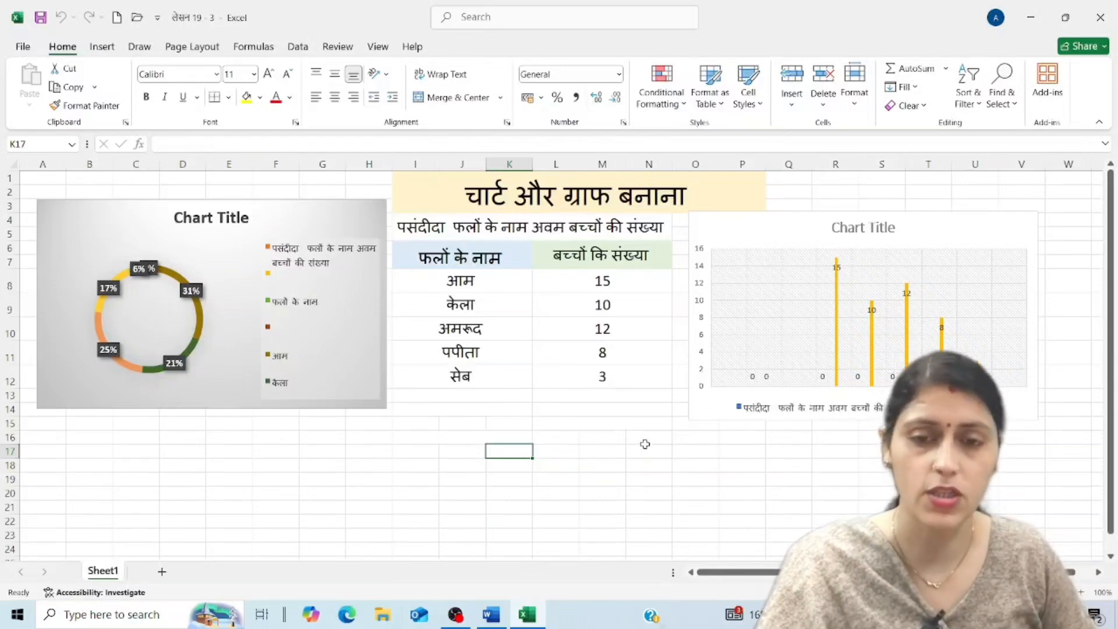
click(1027, 17)
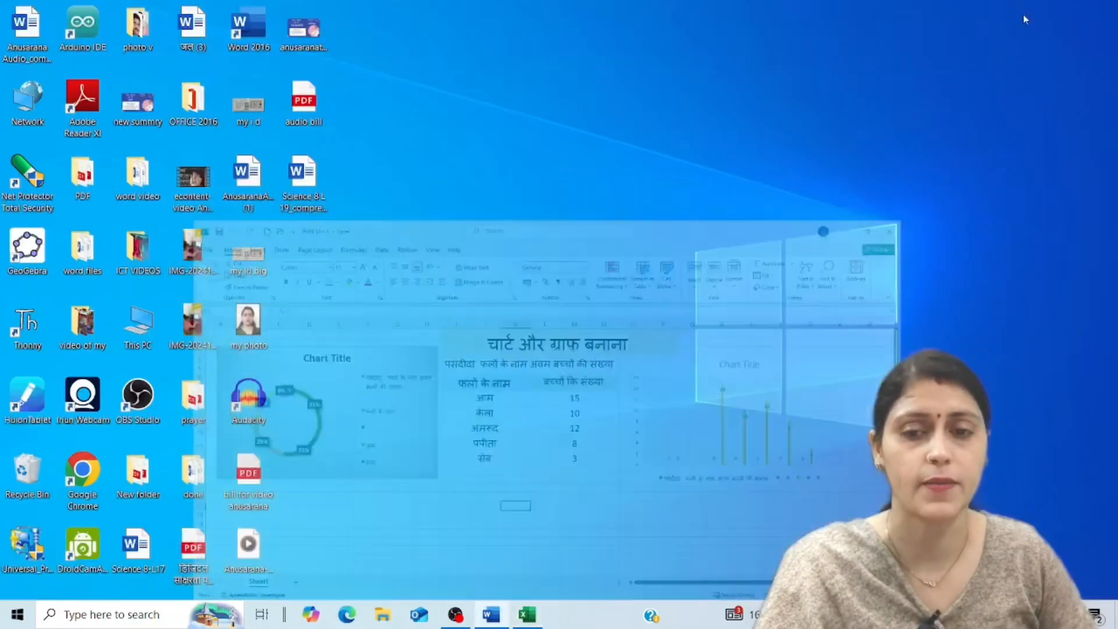